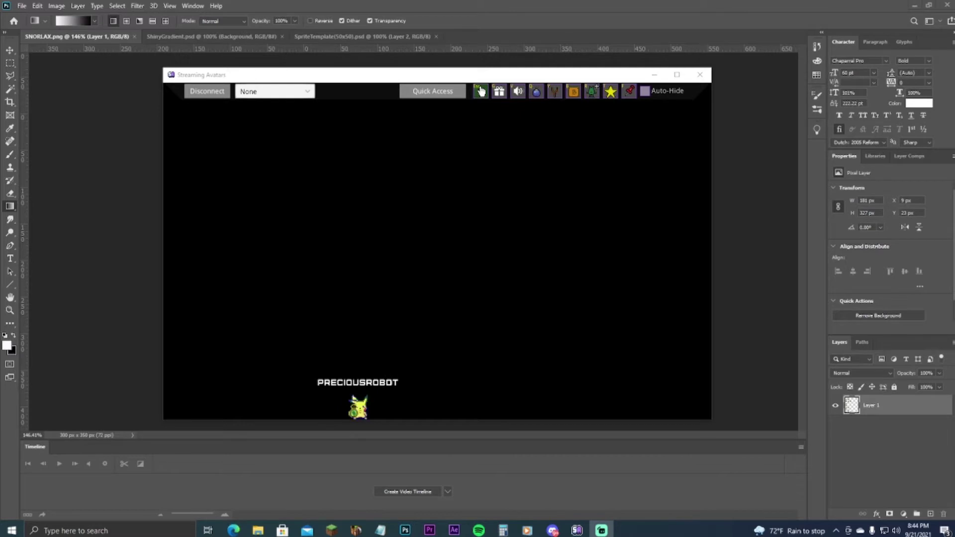
Bring Photoshop forward so the SNORLAX.png sprite sheet is showing.
{"action": "left_click", "coordinate": [119, 314]}
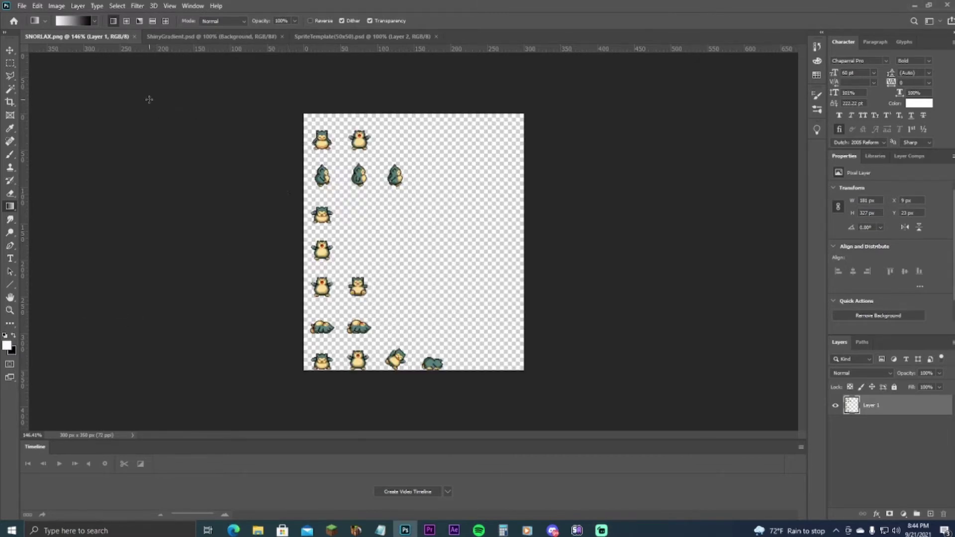
{"action": "left_click", "coordinate": [852, 373]}
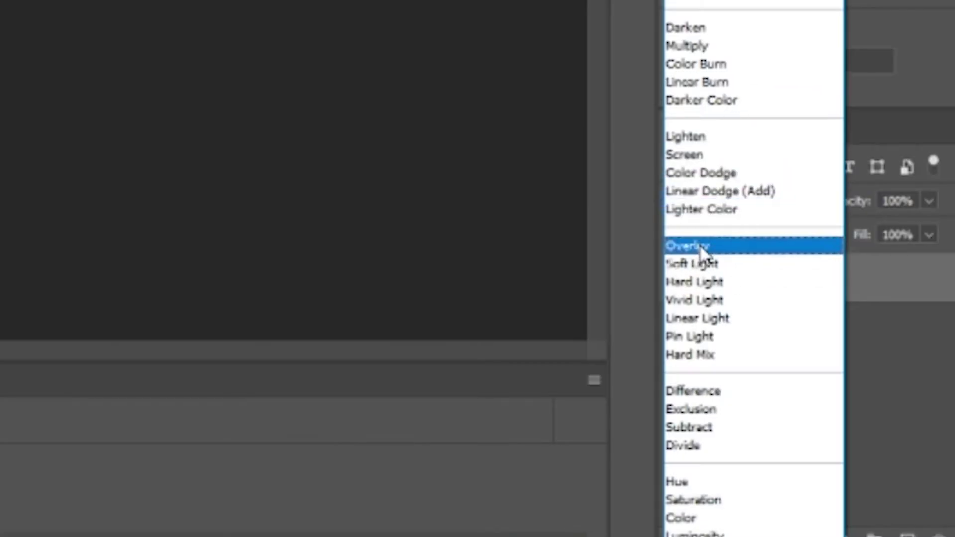
{"action": "left_click", "coordinate": [348, 258]}
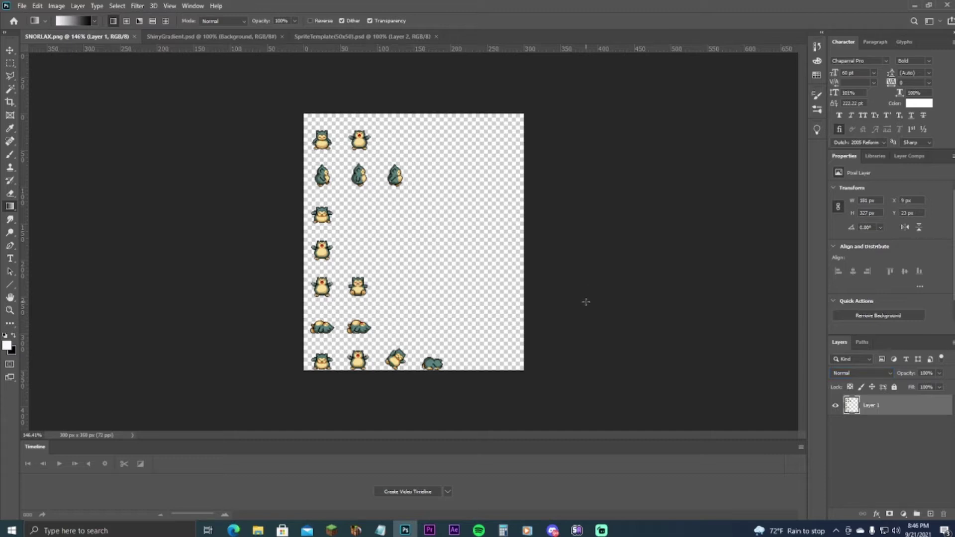
Bring Stream Avatars up and browse the Steam Workshop list with the Pokemon Generation One pack.
{"action": "left_click", "coordinate": [577, 530]}
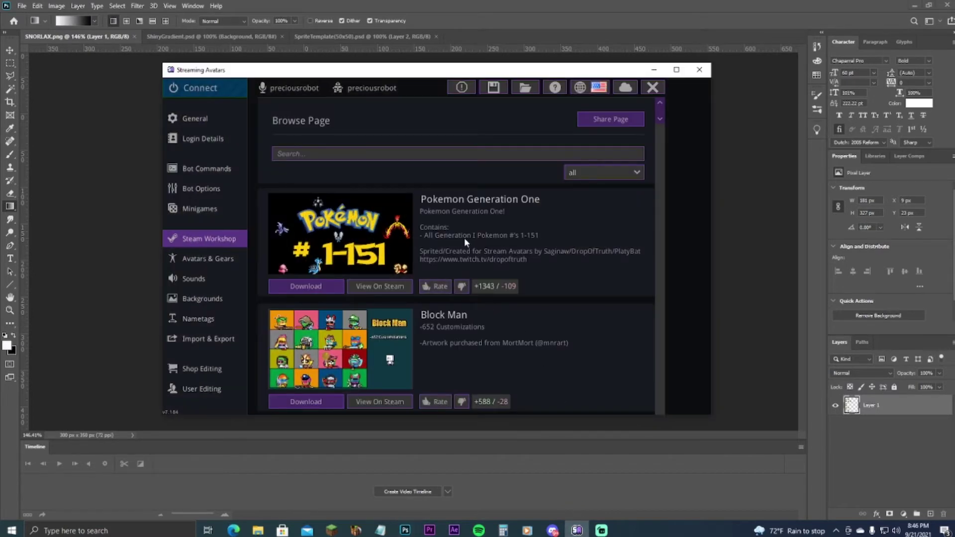
{"action": "scroll", "coordinate": [328, 282], "scroll_direction": "down", "scroll_amount": 2}
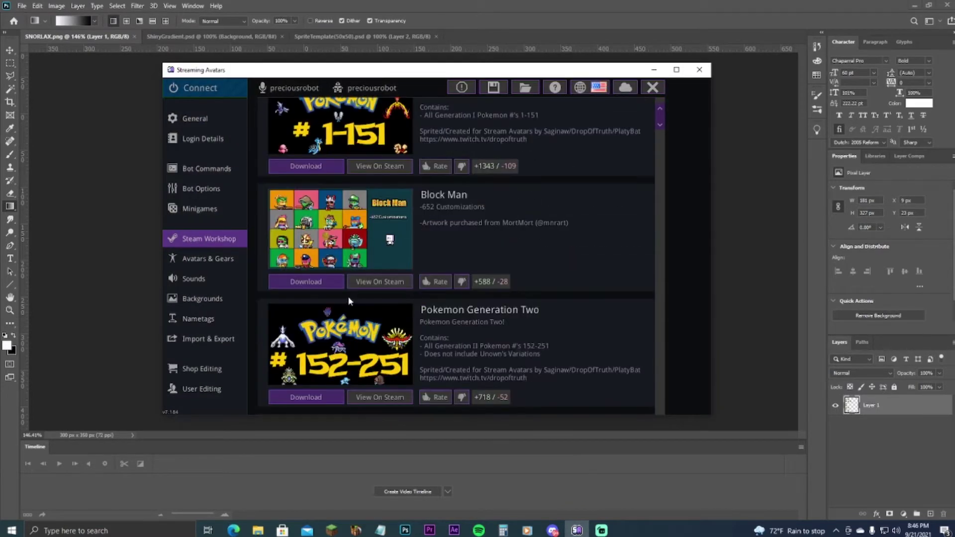
{"action": "scroll", "coordinate": [388, 282], "scroll_direction": "up", "scroll_amount": 2}
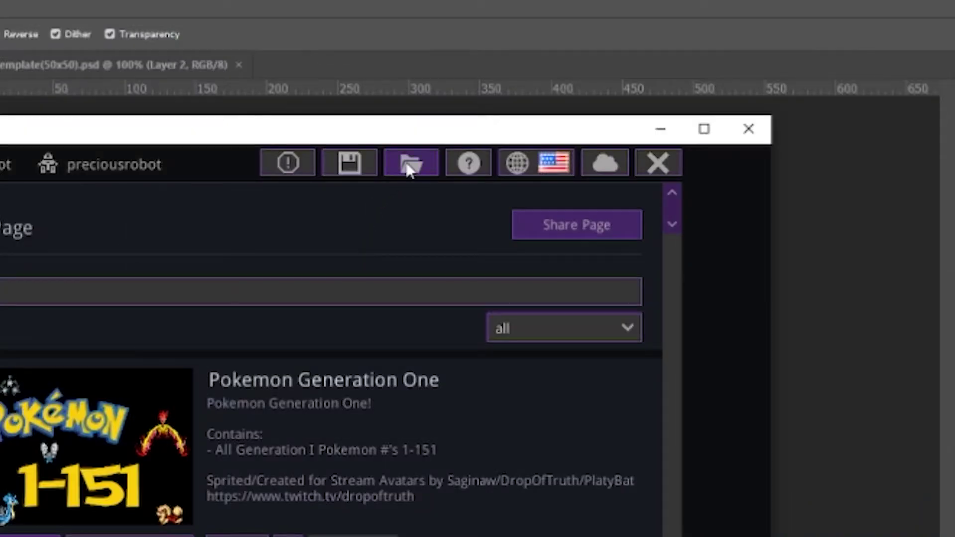
Open SNORLAX.png from the Streaming Avatars avatars folder in Photoshop.
{"action": "left_click", "coordinate": [407, 165]}
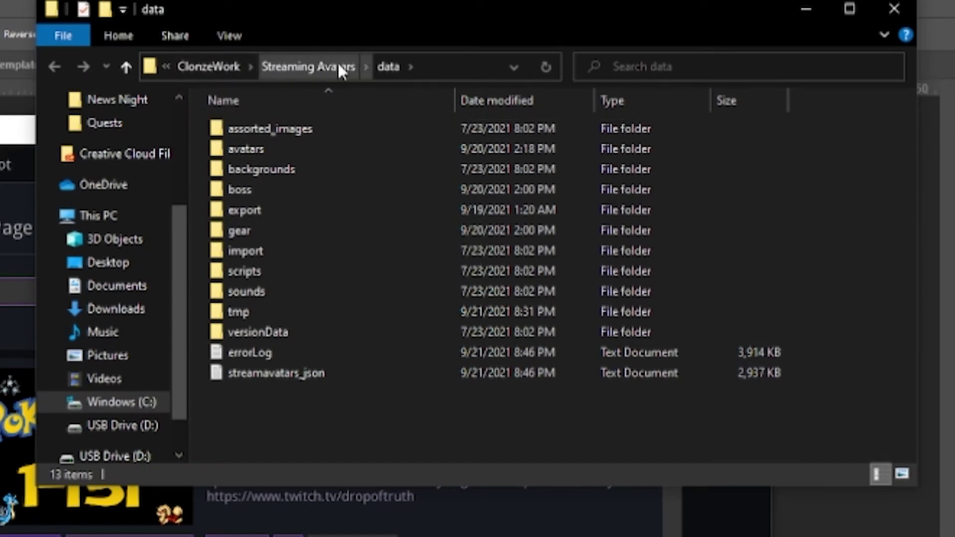
{"action": "double_click", "coordinate": [238, 147]}
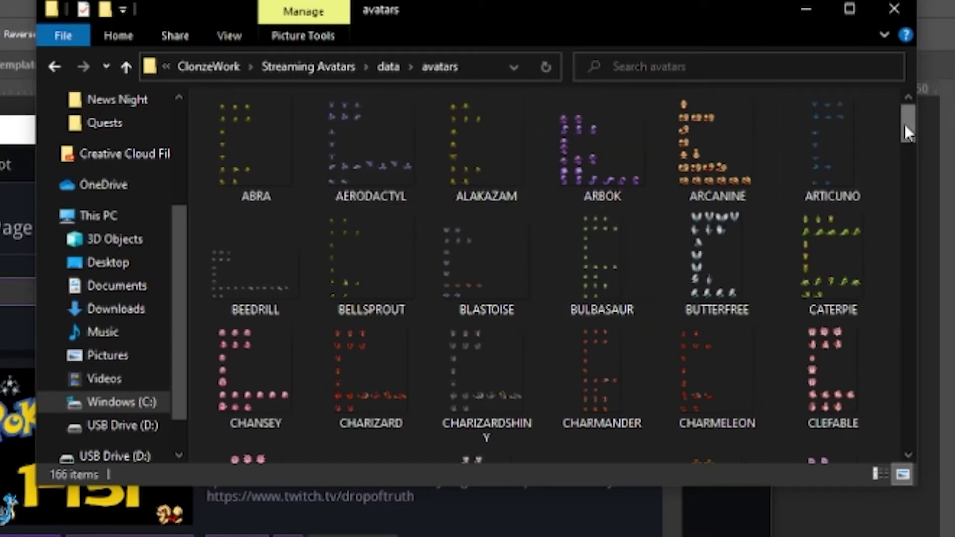
{"action": "left_click_drag", "start_coordinate": [906, 120], "coordinate": [917, 175]}
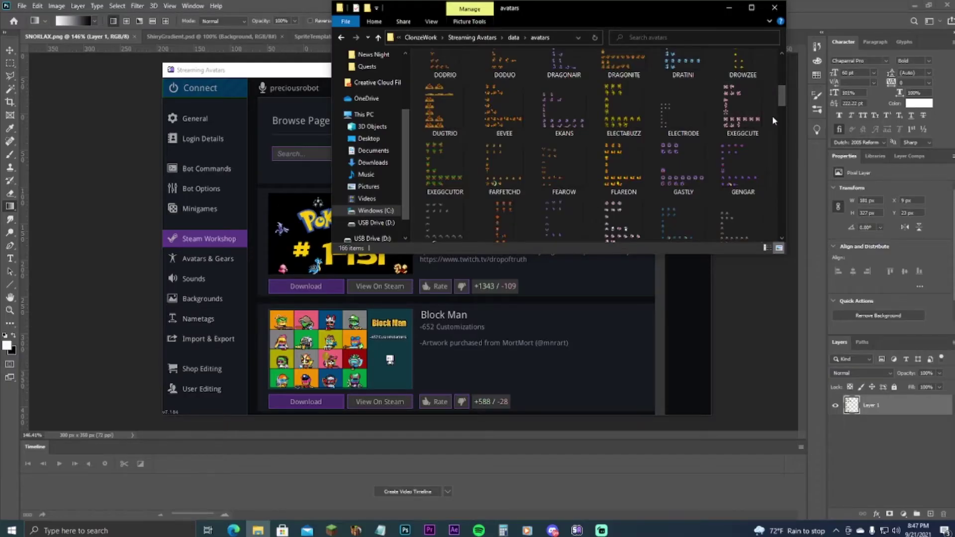
{"action": "left_click_drag", "start_coordinate": [784, 95], "coordinate": [783, 134]}
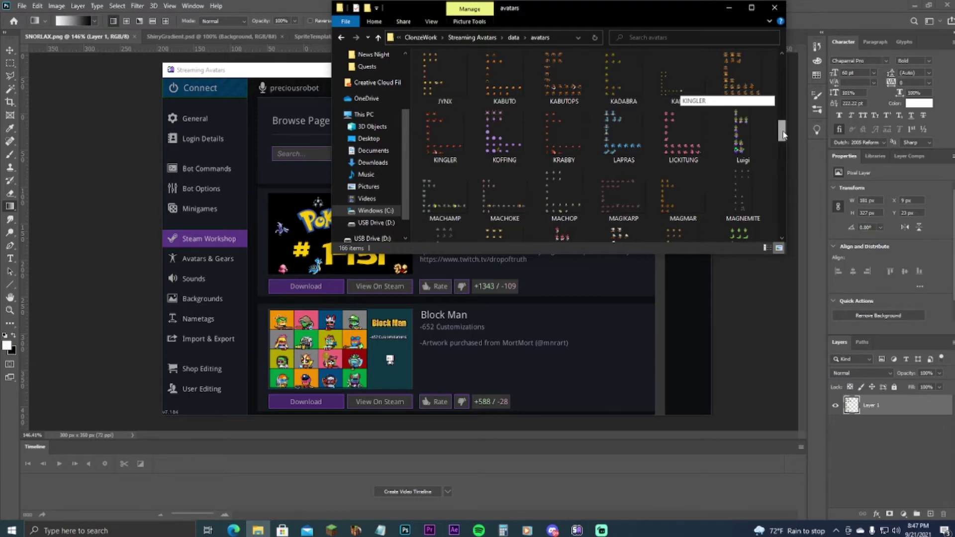
{"action": "left_click_drag", "start_coordinate": [784, 134], "coordinate": [766, 195]}
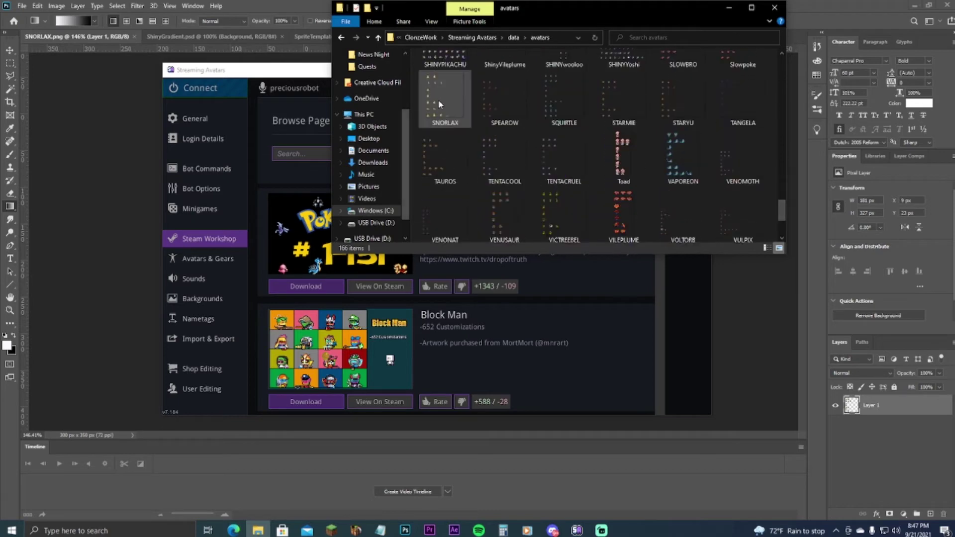
{"action": "left_click", "coordinate": [447, 95]}
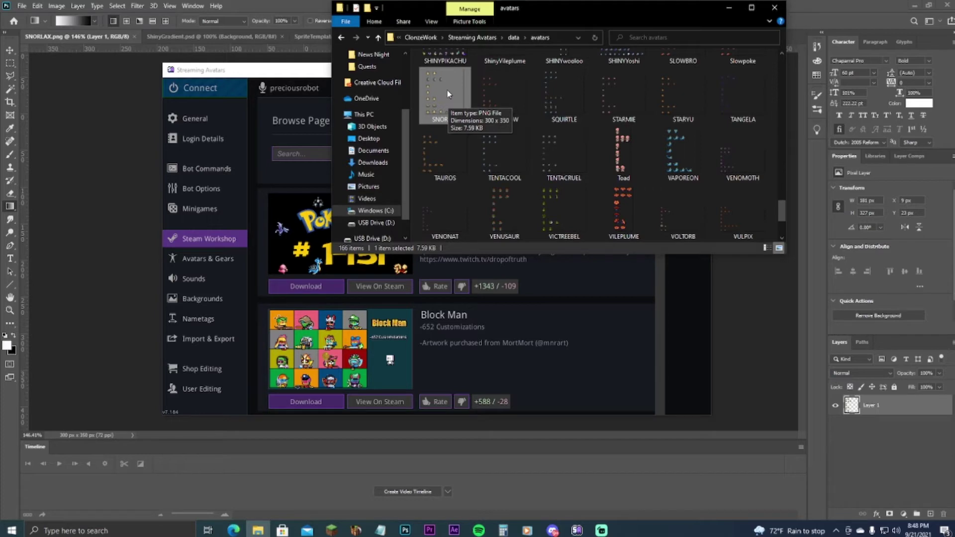
{"action": "double_click", "coordinate": [446, 91]}
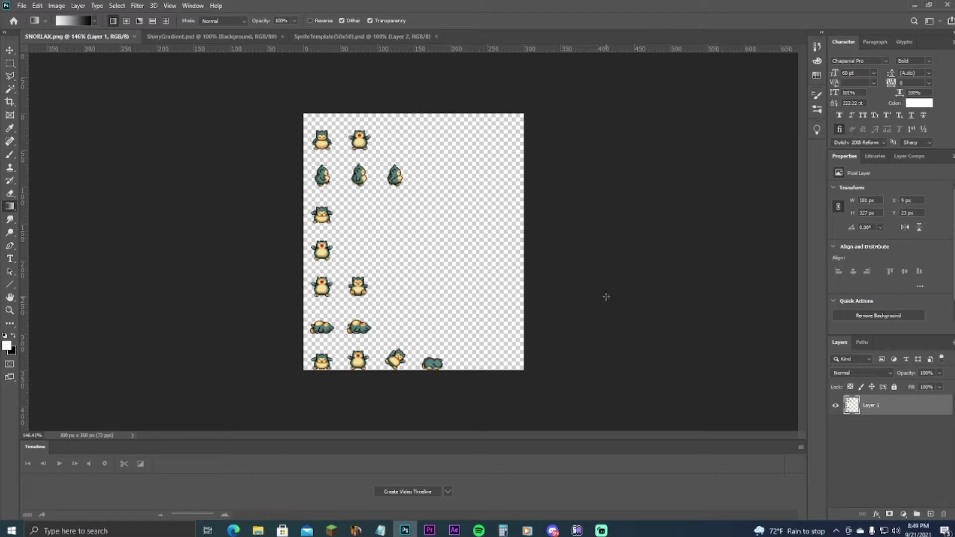
In ShinyGradient.psd, add an empty Layer 4 on top and hide the striped Layer 3.
{"action": "left_click", "coordinate": [214, 38]}
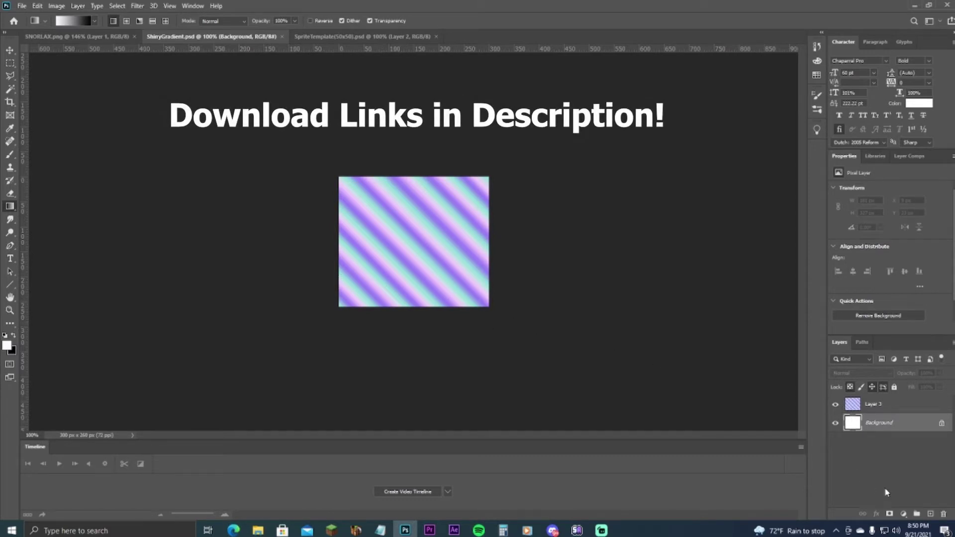
{"action": "left_click", "coordinate": [931, 513]}
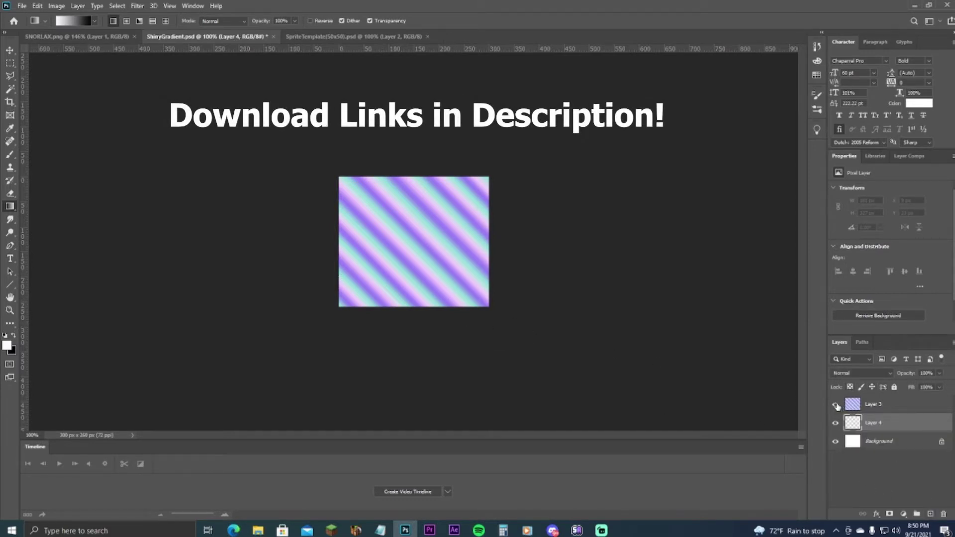
{"action": "left_click", "coordinate": [835, 404]}
{"action": "key", "text": "ctrl+bracketright"}
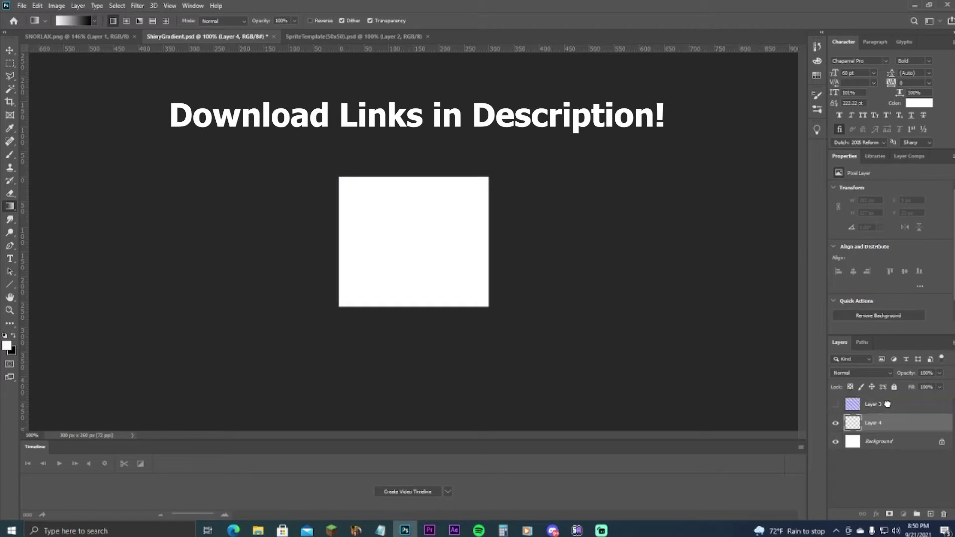
{"action": "left_click", "coordinate": [92, 21]}
Choose a purple gradient from the Iridescent presets.
{"action": "scroll", "coordinate": [97, 67], "scroll_direction": "down", "scroll_amount": 2}
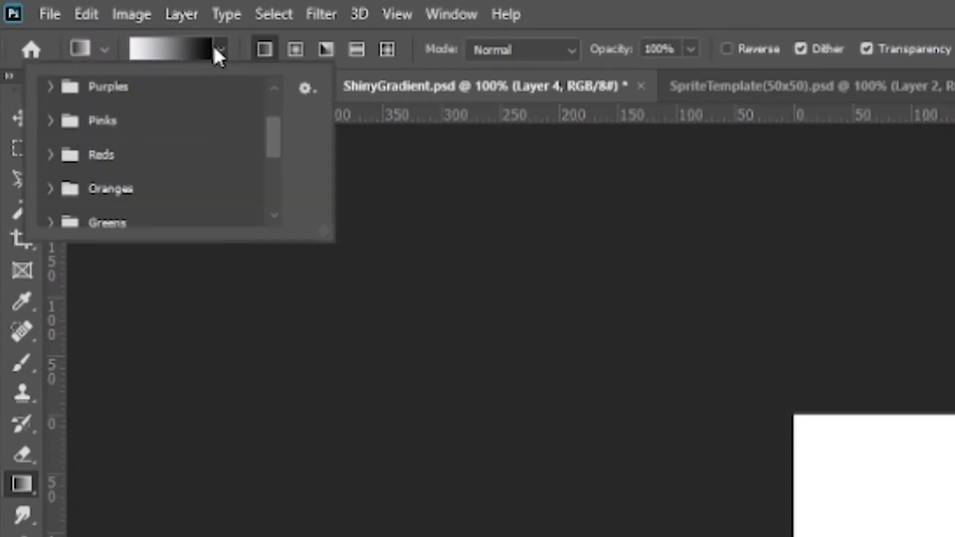
{"action": "scroll", "coordinate": [132, 149], "scroll_direction": "down", "scroll_amount": 2}
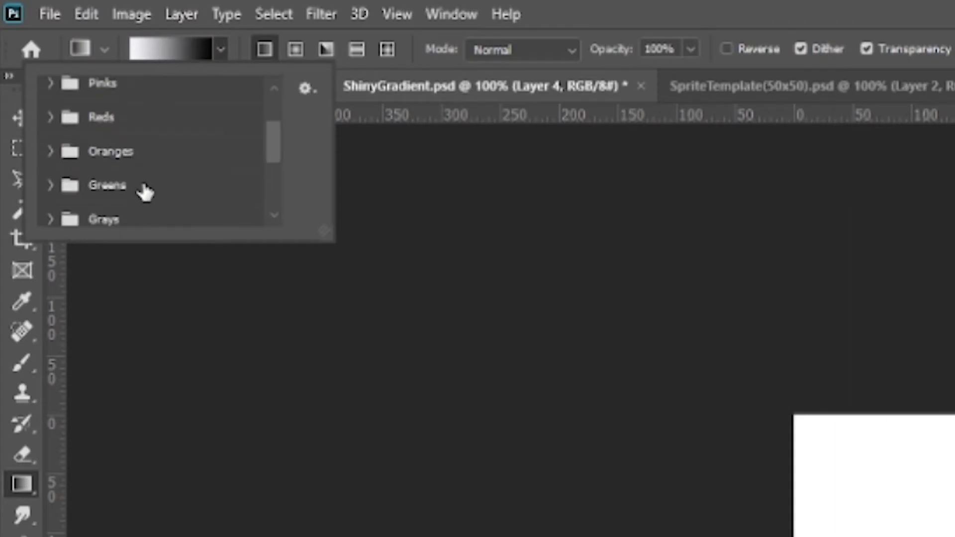
{"action": "scroll", "coordinate": [145, 189], "scroll_direction": "up", "scroll_amount": 3}
{"action": "scroll", "coordinate": [144, 189], "scroll_direction": "down", "scroll_amount": 5}
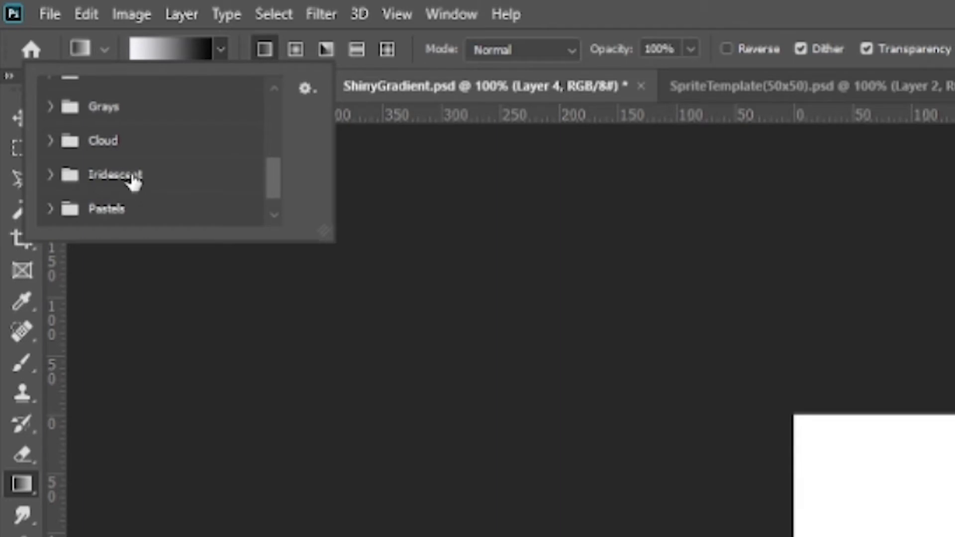
{"action": "left_click", "coordinate": [54, 175]}
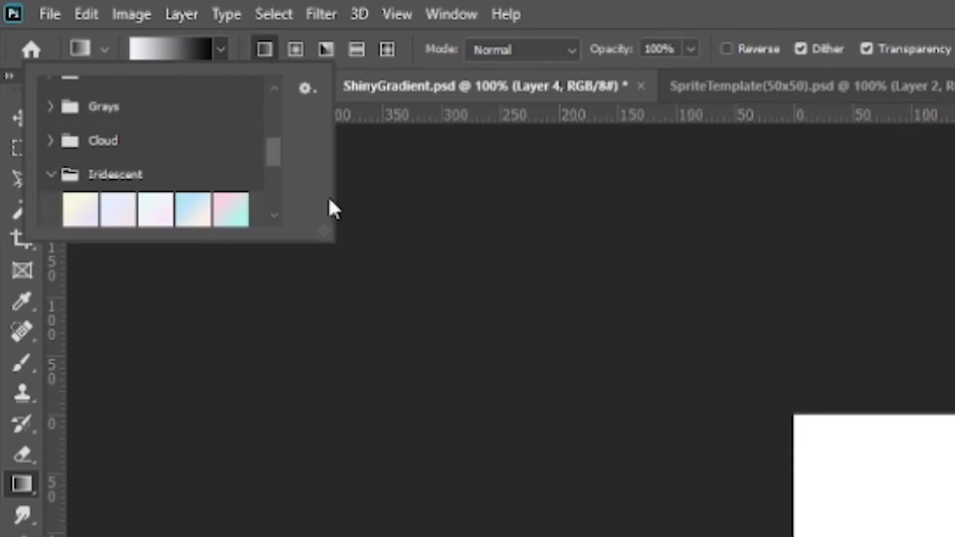
{"action": "scroll", "coordinate": [216, 179], "scroll_direction": "down", "scroll_amount": 3}
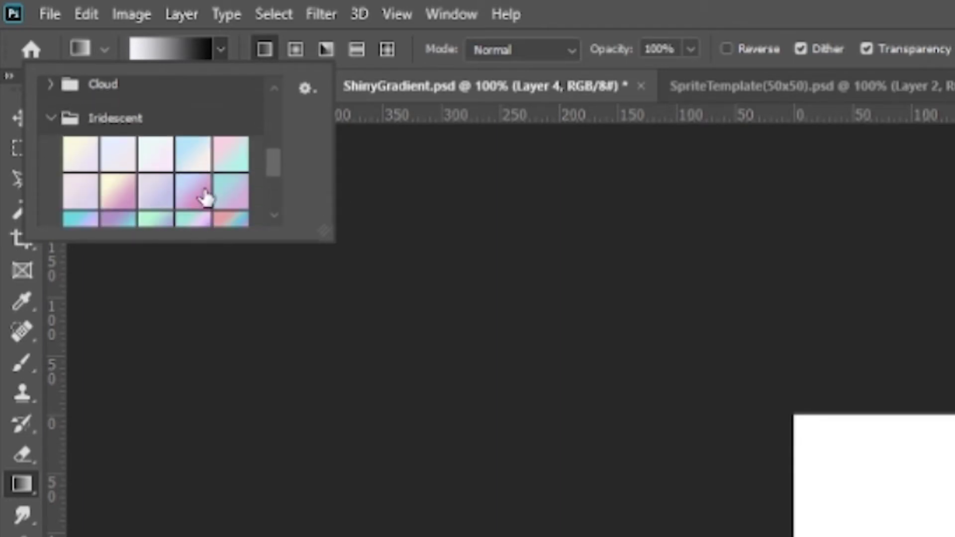
{"action": "scroll", "coordinate": [184, 174], "scroll_direction": "down", "scroll_amount": 2}
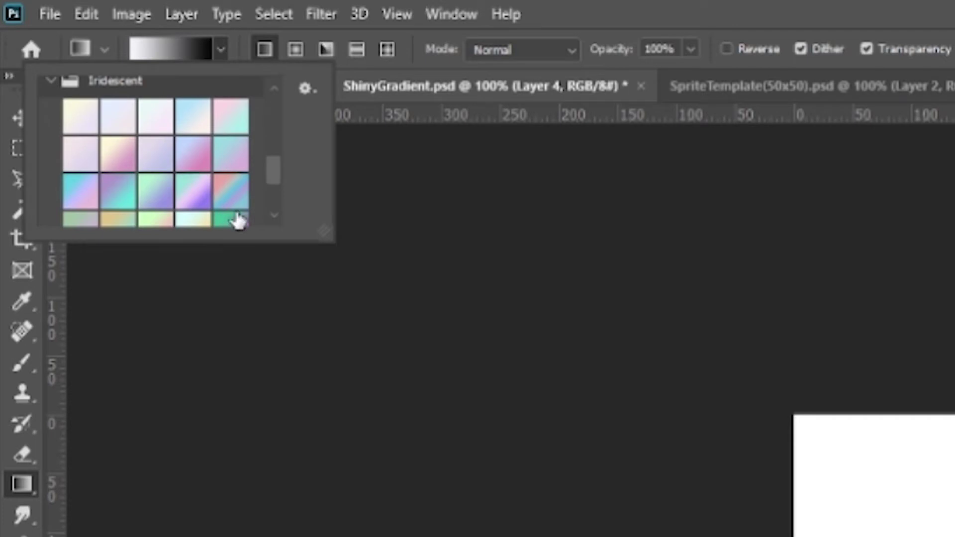
{"action": "left_click", "coordinate": [189, 170]}
{"action": "key", "text": "Return"}
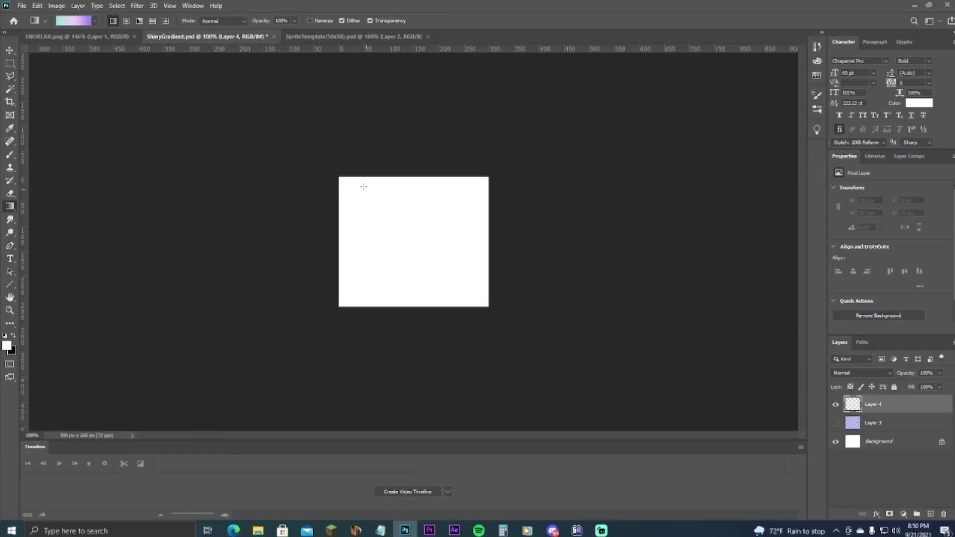
Test the diagonal gradient fill, undo it, hide Layer 4 and show Layer 3.
{"action": "left_click_drag", "start_coordinate": [341, 174], "coordinate": [477, 306]}
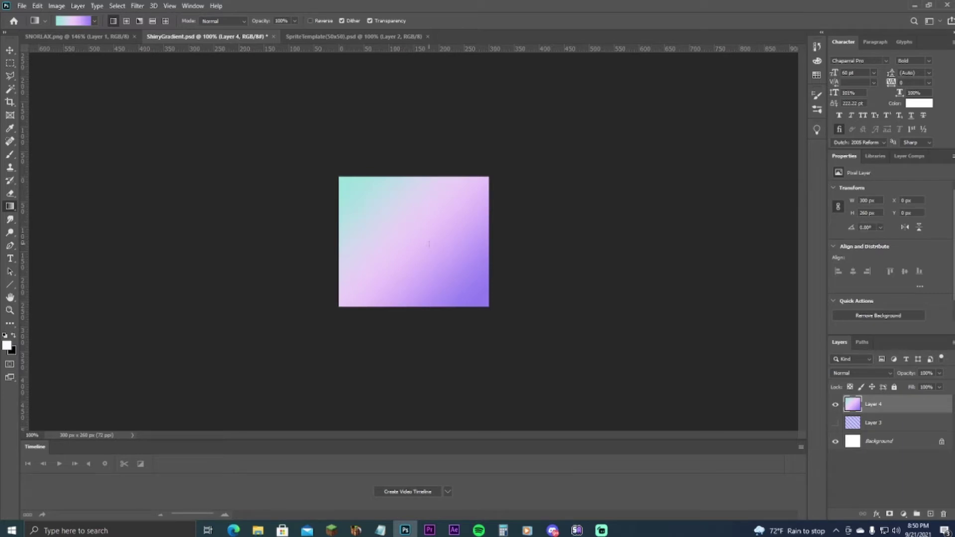
{"action": "key", "text": "ctrl+z"}
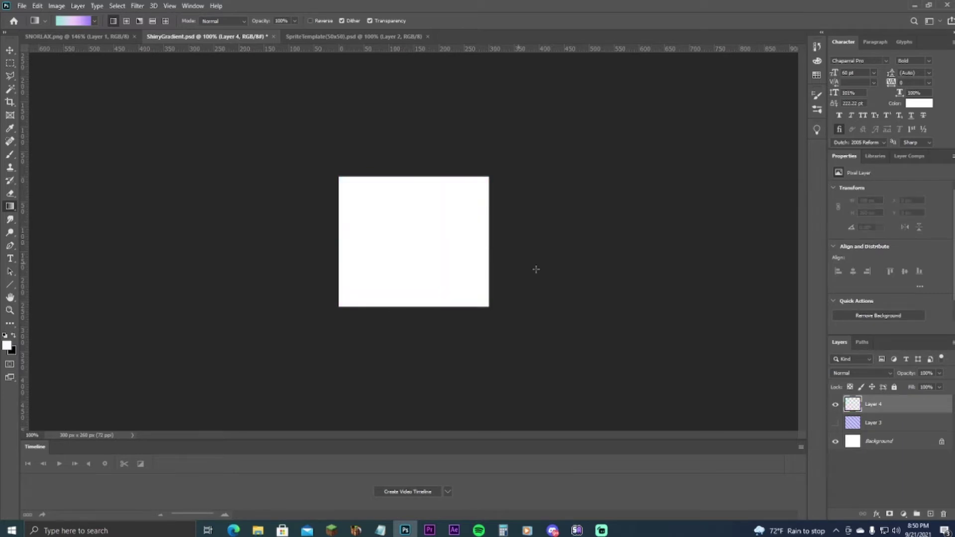
{"action": "left_click", "coordinate": [835, 405]}
{"action": "left_click", "coordinate": [836, 423]}
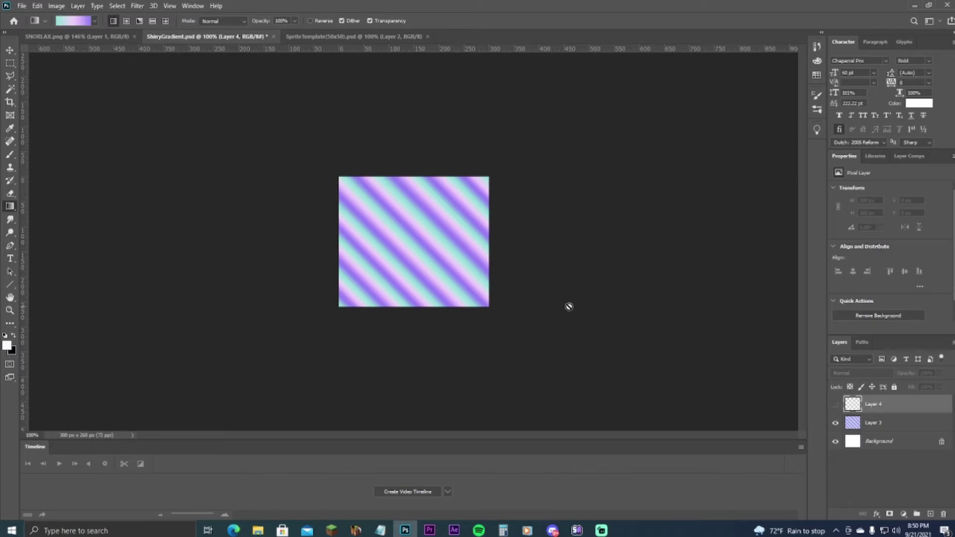
Show Layer 4, hide Layer 3, and squeeze the pink and purple stops to about 4% and 8%.
{"action": "left_click", "coordinate": [836, 405]}
{"action": "left_click", "coordinate": [836, 423]}
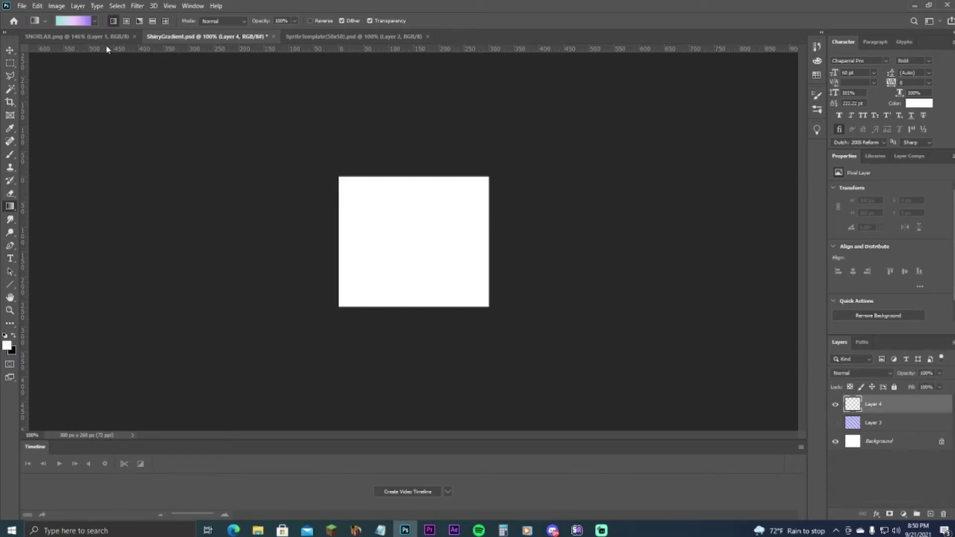
{"action": "left_click", "coordinate": [78, 19]}
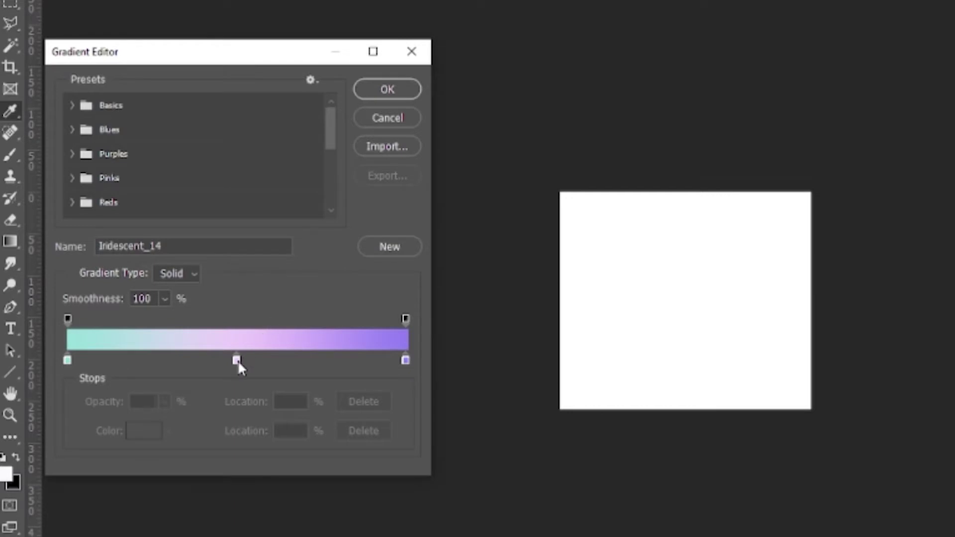
{"action": "left_click_drag", "start_coordinate": [237, 360], "coordinate": [81, 360]}
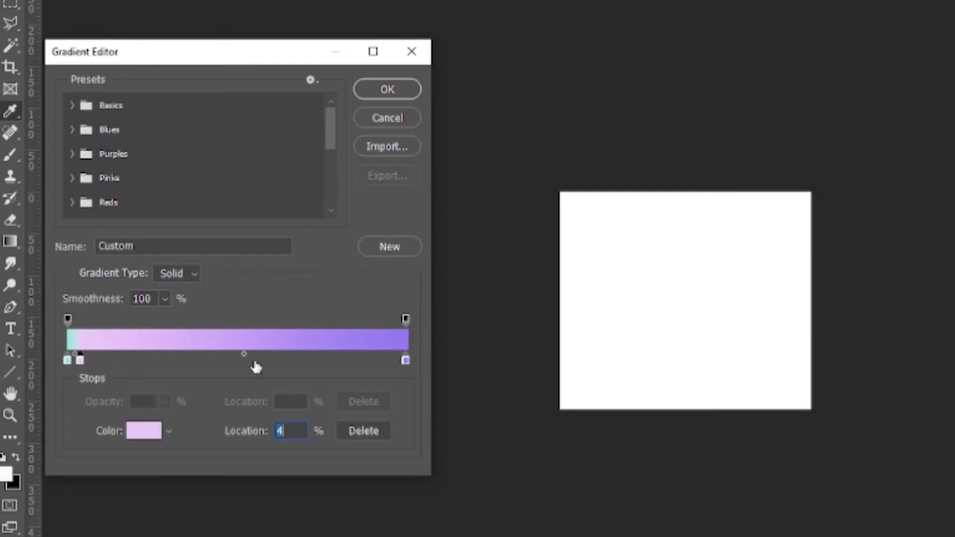
{"action": "left_click_drag", "start_coordinate": [405, 360], "coordinate": [94, 362]}
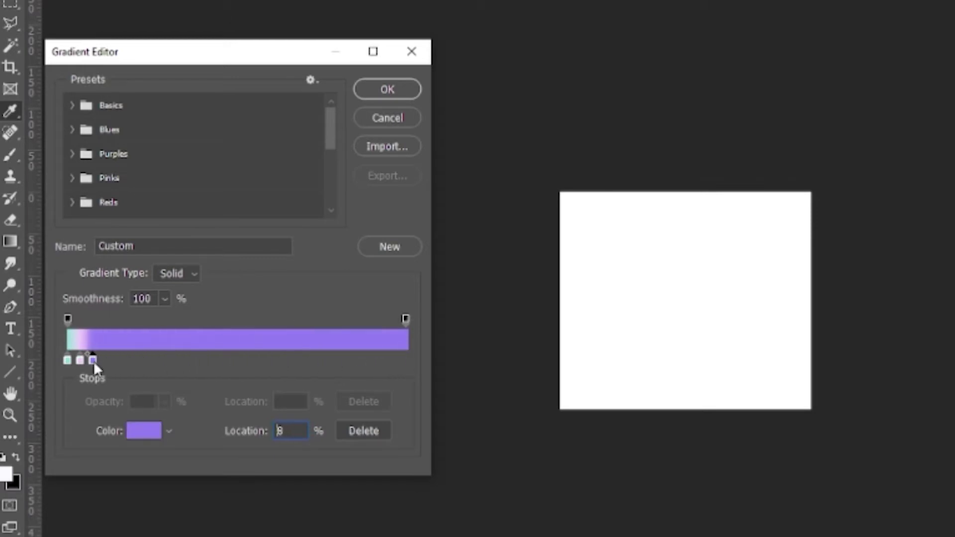
{"action": "left_click", "coordinate": [81, 360]}
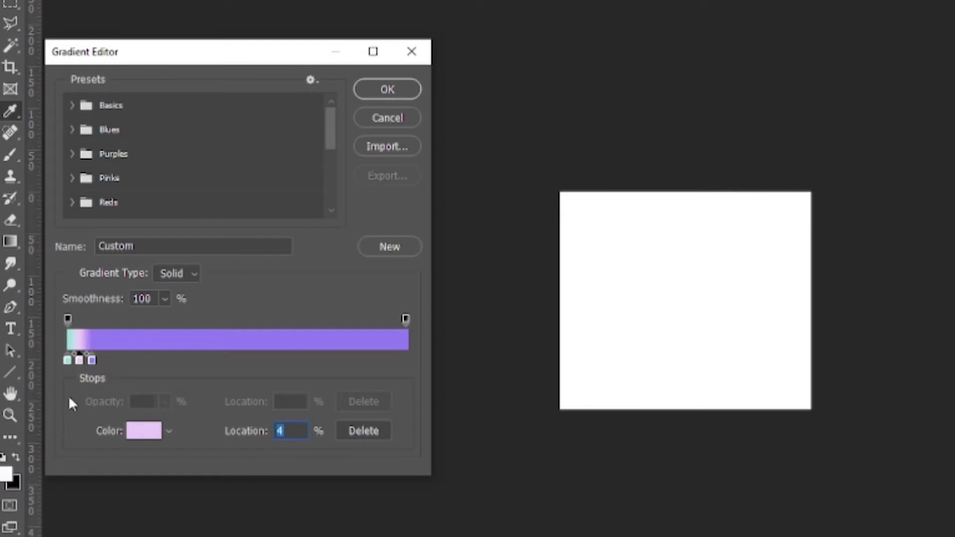
Duplicate the teal, pink and purple stops at about 10%, 12%, 15%, repeating to about 55%.
{"action": "key", "text": "alt"}
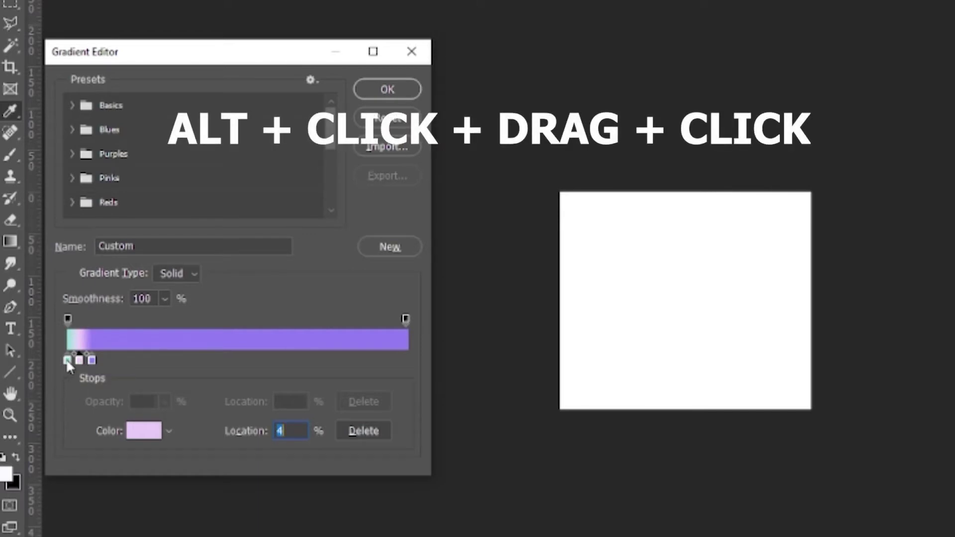
{"action": "left_click_drag", "start_coordinate": [67, 363], "coordinate": [104, 362]}
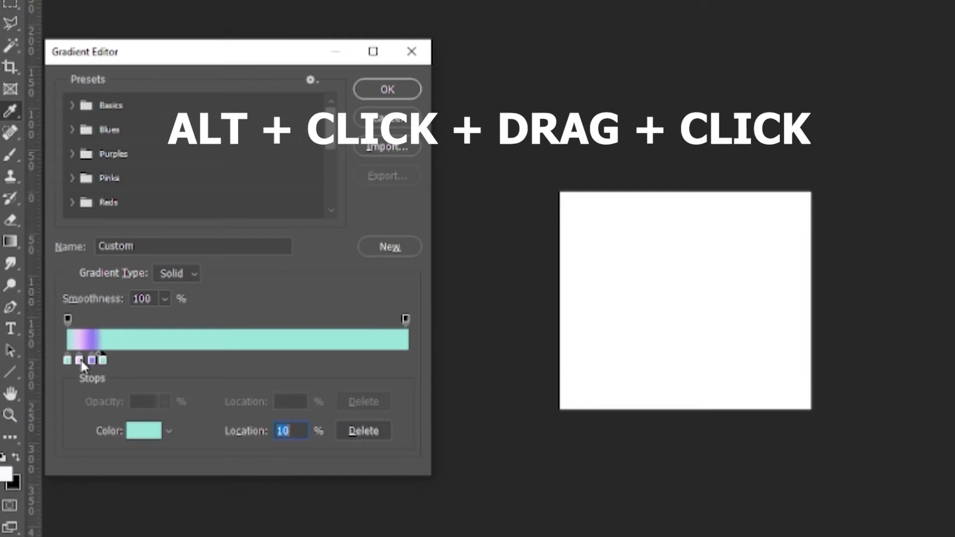
{"action": "left_click_drag", "start_coordinate": [80, 361], "coordinate": [116, 359]}
{"action": "left_click_drag", "start_coordinate": [89, 361], "coordinate": [126, 359]}
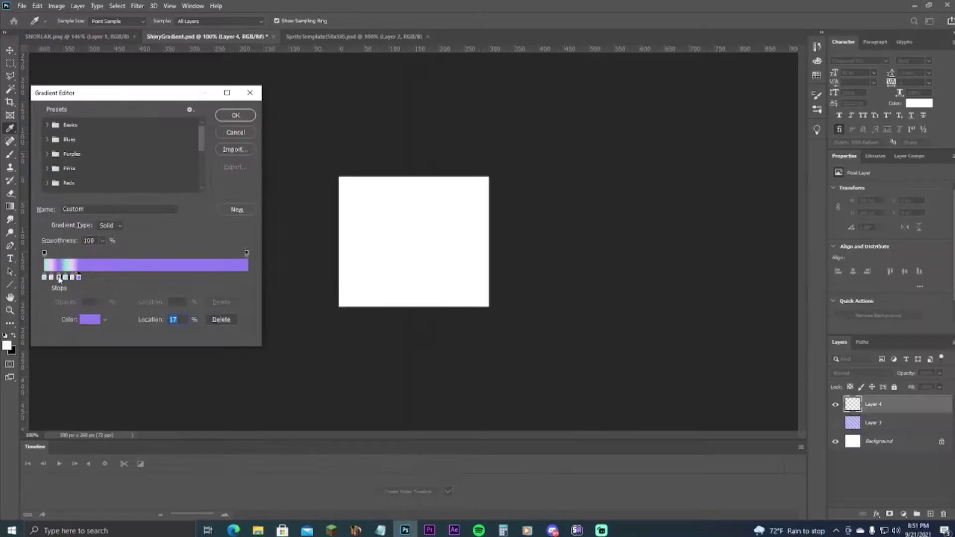
{"action": "left_click_drag", "start_coordinate": [114, 360], "coordinate": [147, 360]}
{"action": "left_click_drag", "start_coordinate": [92, 360], "coordinate": [173, 361]}
{"action": "left_click_drag", "start_coordinate": [78, 277], "coordinate": [154, 277]}
Add more repeating stops up to the gradient's end.
{"action": "left_click", "coordinate": [181, 277]}
{"action": "left_click", "coordinate": [189, 277]}
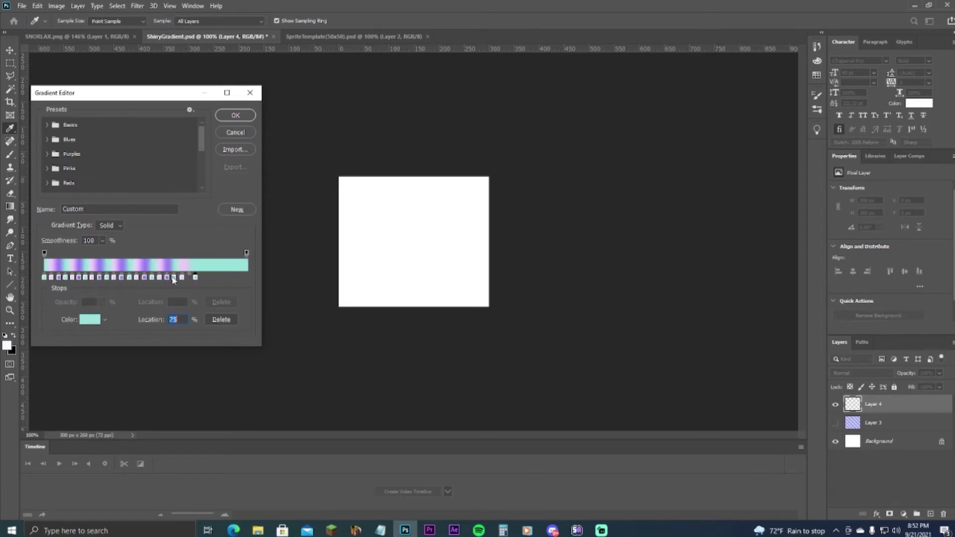
{"action": "left_click", "coordinate": [196, 277]}
{"action": "left_click", "coordinate": [203, 277]}
{"action": "left_click", "coordinate": [210, 278]}
{"action": "left_click", "coordinate": [217, 277]}
{"action": "left_click", "coordinate": [224, 277]}
{"action": "left_click", "coordinate": [229, 277]}
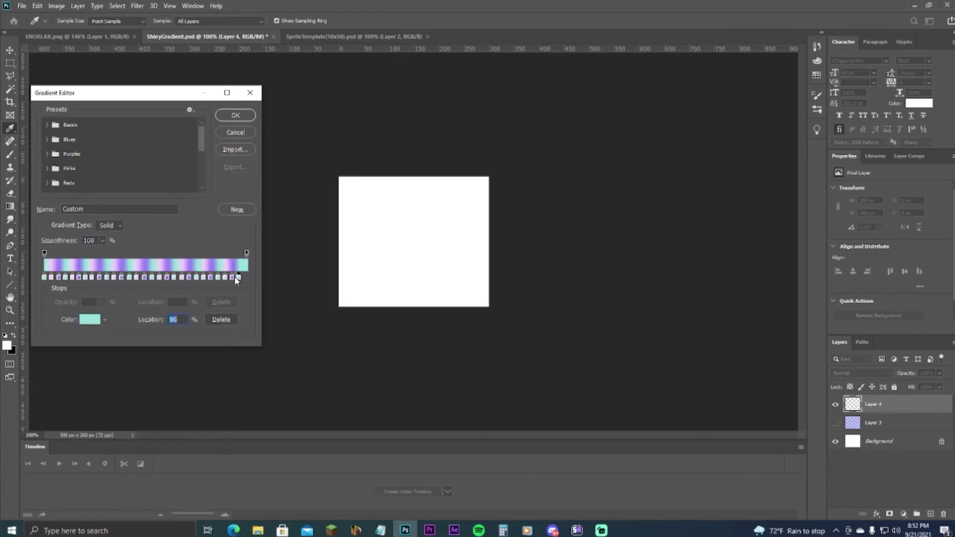
{"action": "left_click", "coordinate": [238, 278]}
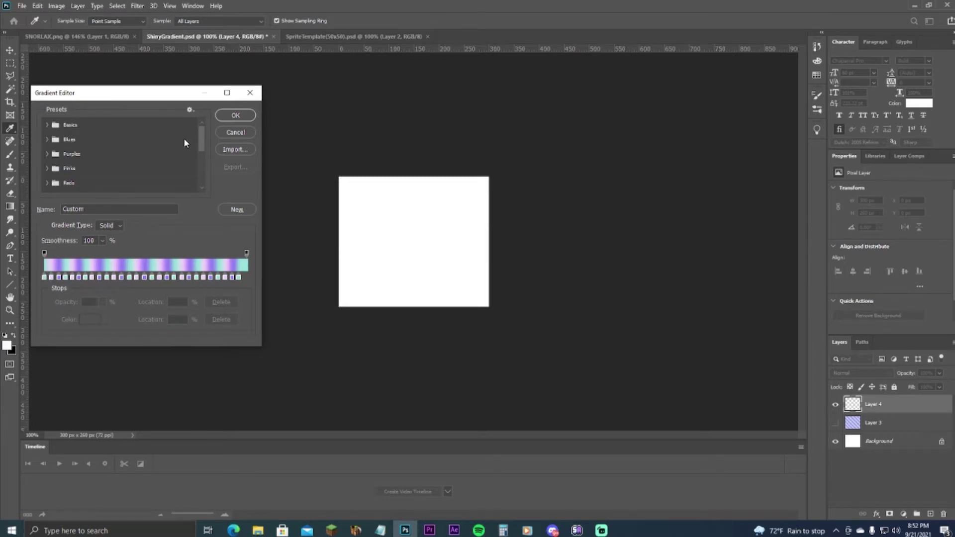
Accept the custom gradient and drag it diagonally across Layer 4 from the canvas's top-left corner.
{"action": "left_click", "coordinate": [234, 116]}
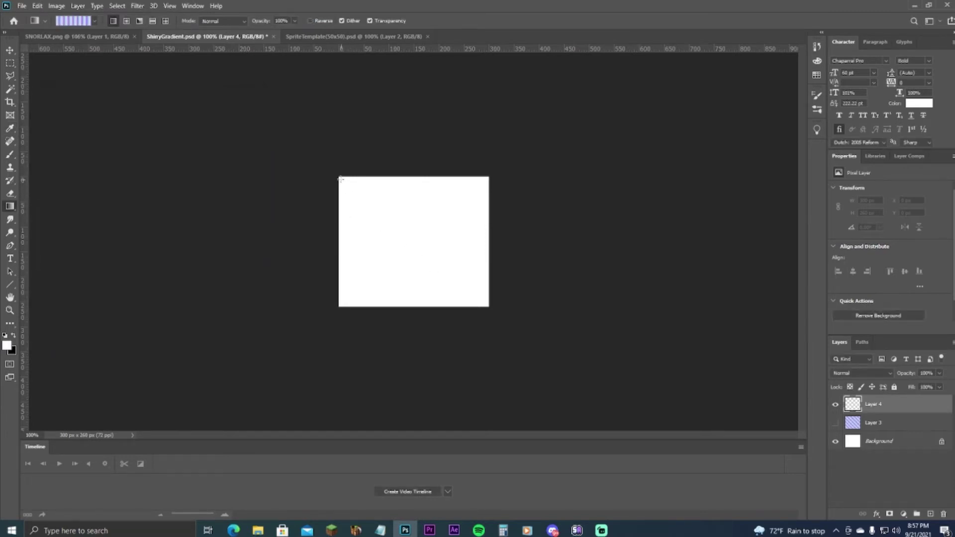
{"action": "left_click_drag", "start_coordinate": [349, 184], "coordinate": [508, 319]}
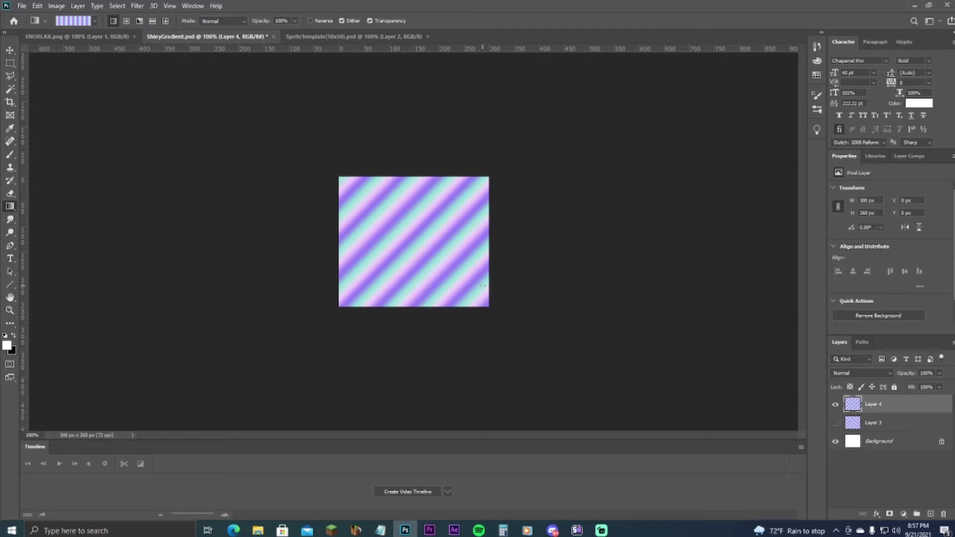
{"action": "left_click", "coordinate": [10, 50]}
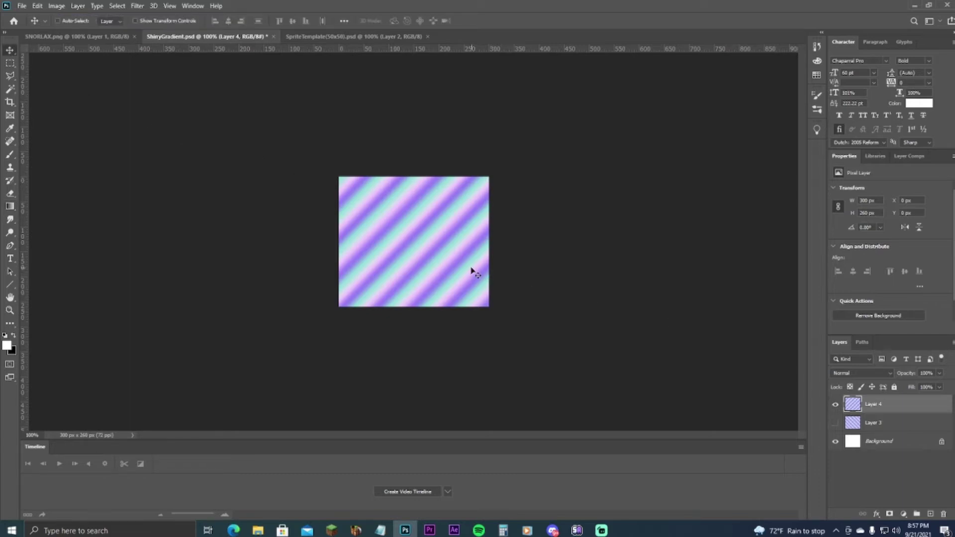
Move the striped layer into SNORLAX.png, where it becomes Layer 2 over the upper sprites.
{"action": "left_click_drag", "start_coordinate": [472, 272], "coordinate": [418, 224]}
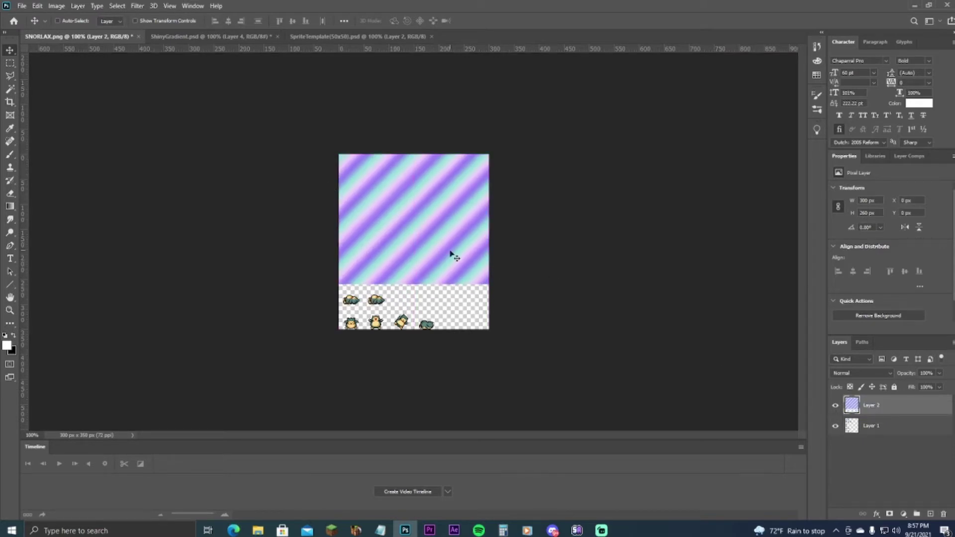
{"action": "left_click", "coordinate": [202, 36]}
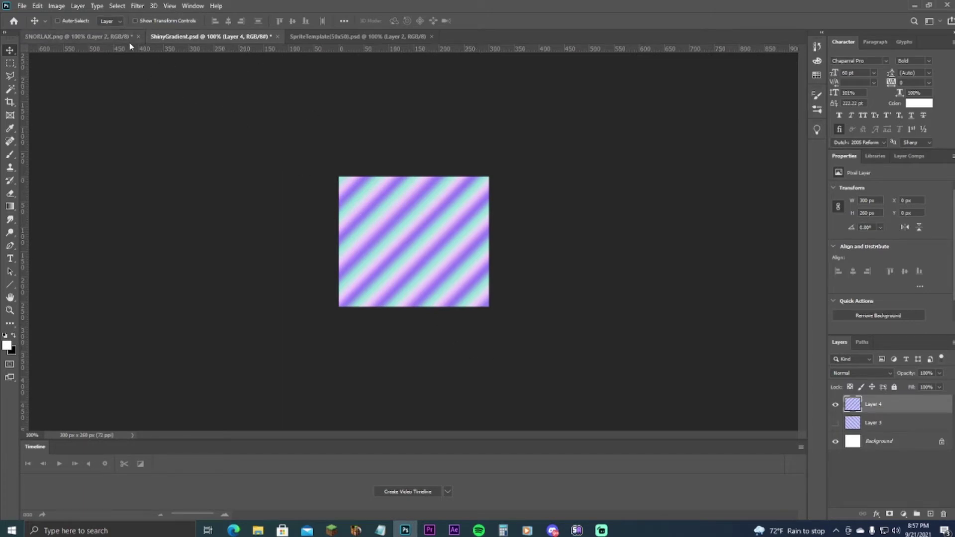
{"action": "left_click", "coordinate": [113, 34]}
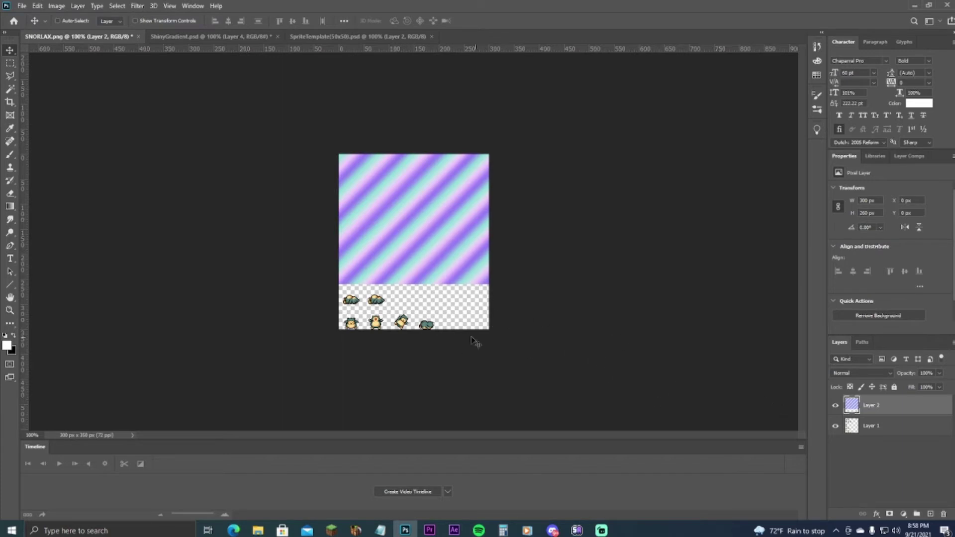
Duplicate the stripes about 260 px down and merge the copy into Layer 2.
{"action": "left_click_drag", "start_coordinate": [420, 233], "coordinate": [420, 369]}
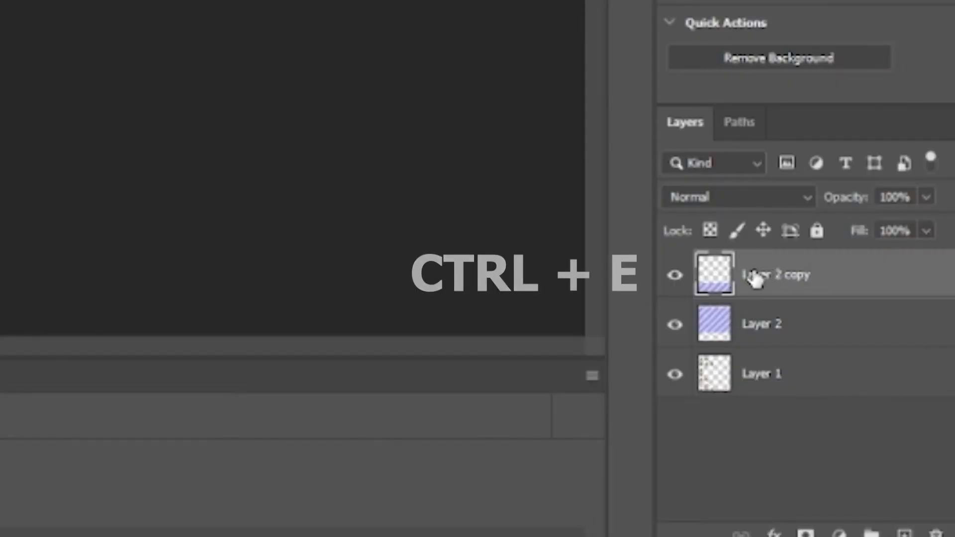
{"action": "key", "text": "ctrl+e"}
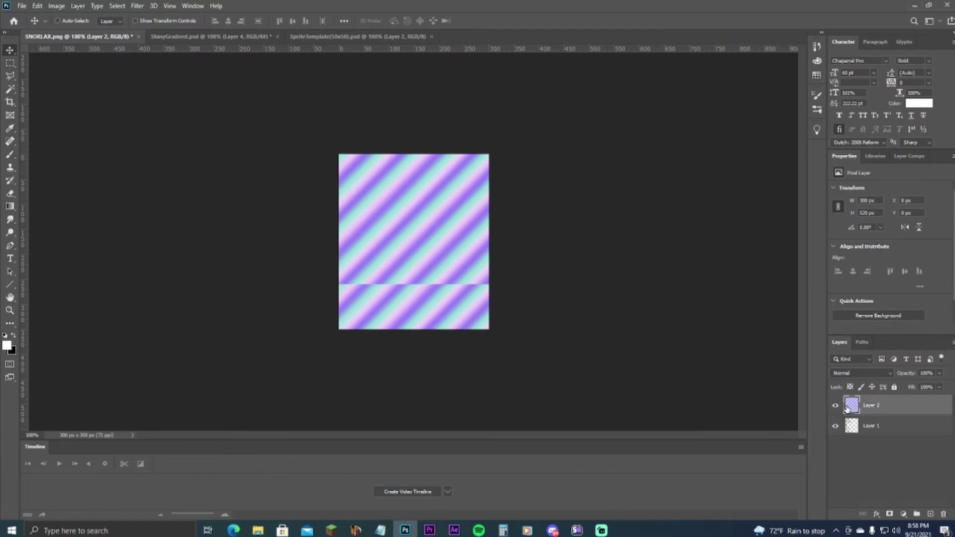
Set Layer 2's blend mode to Linear Light so the stripes tint the Snorlax sprites.
{"action": "left_click", "coordinate": [890, 373]}
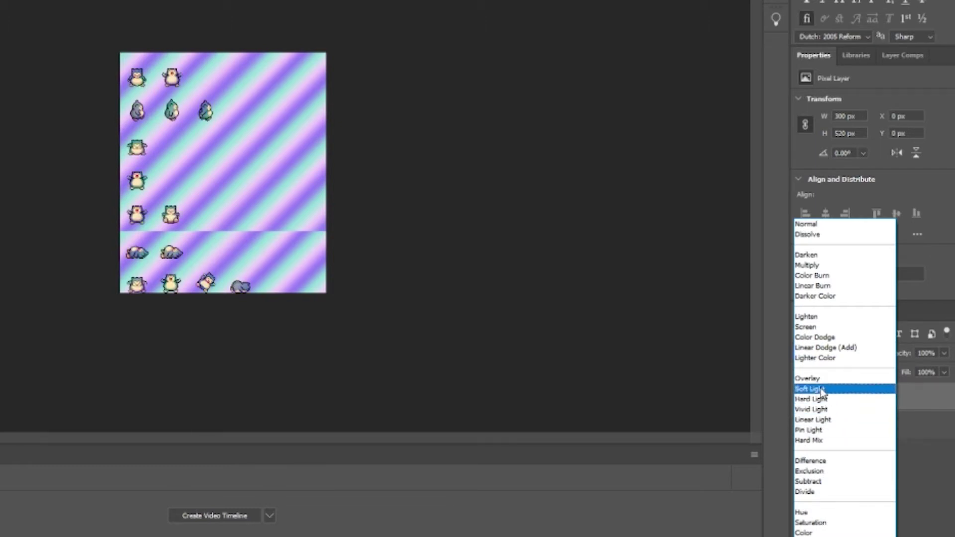
{"action": "left_click", "coordinate": [826, 420]}
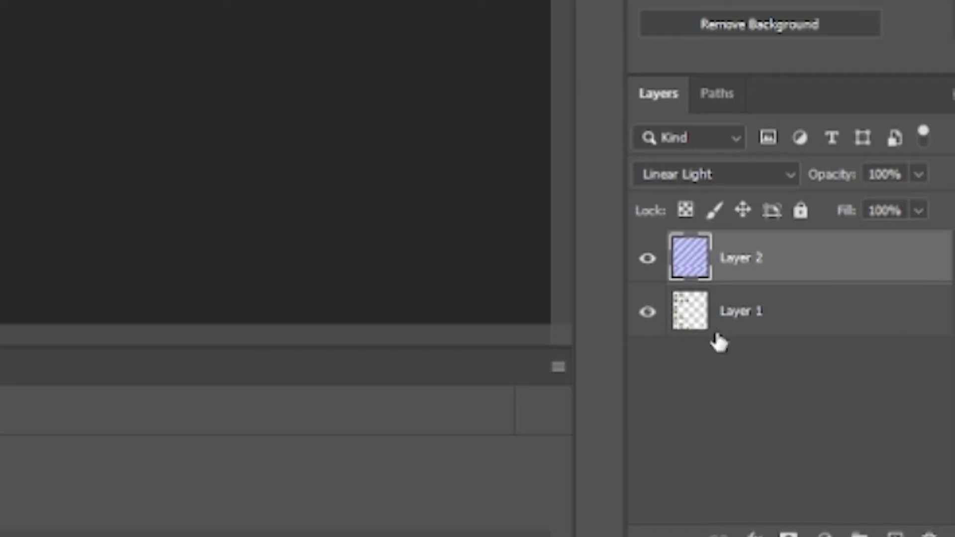
Select Layer 1's sprite outlines, invert the selection, and delete it from Layer 2's stripes.
{"action": "left_click", "coordinate": [761, 317]}
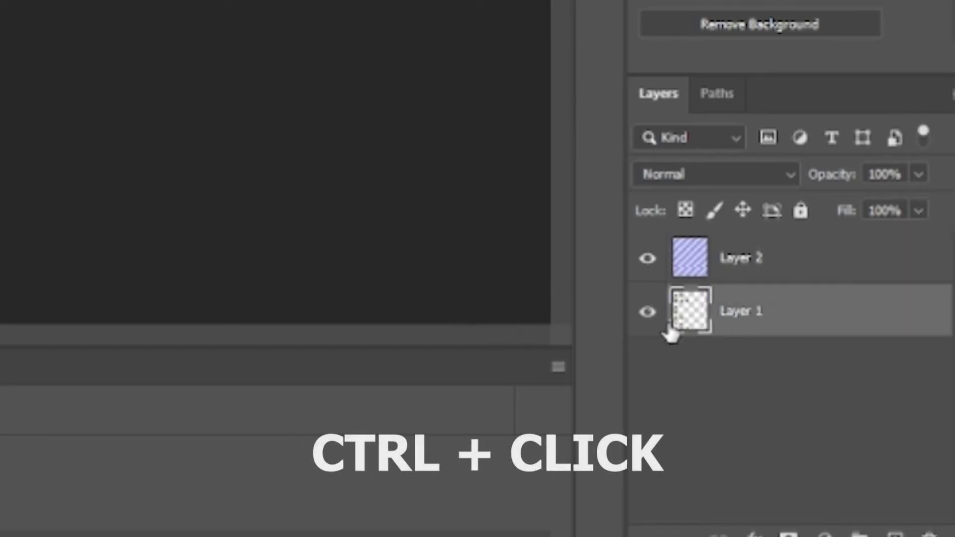
{"action": "left_click", "coordinate": [690, 319], "text": "ctrl"}
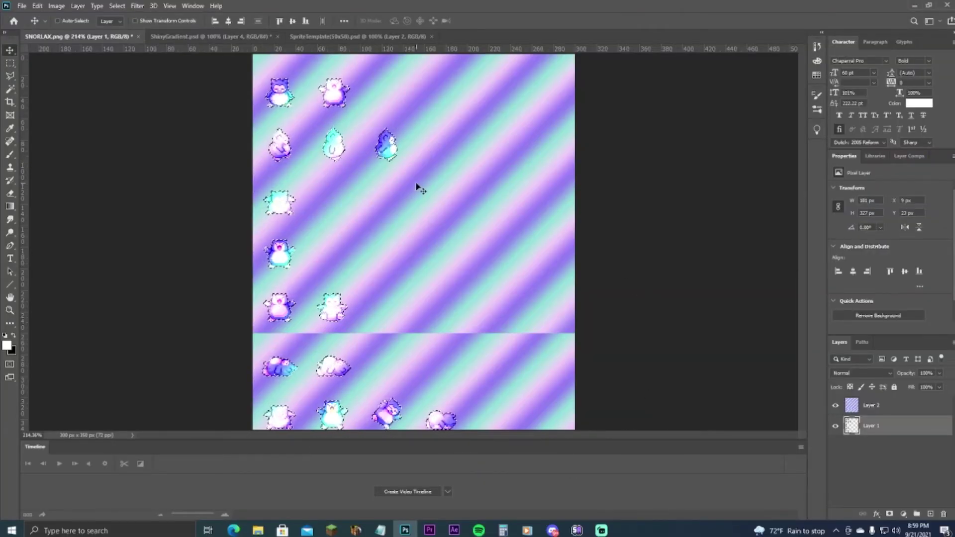
{"action": "left_click", "coordinate": [118, 6]}
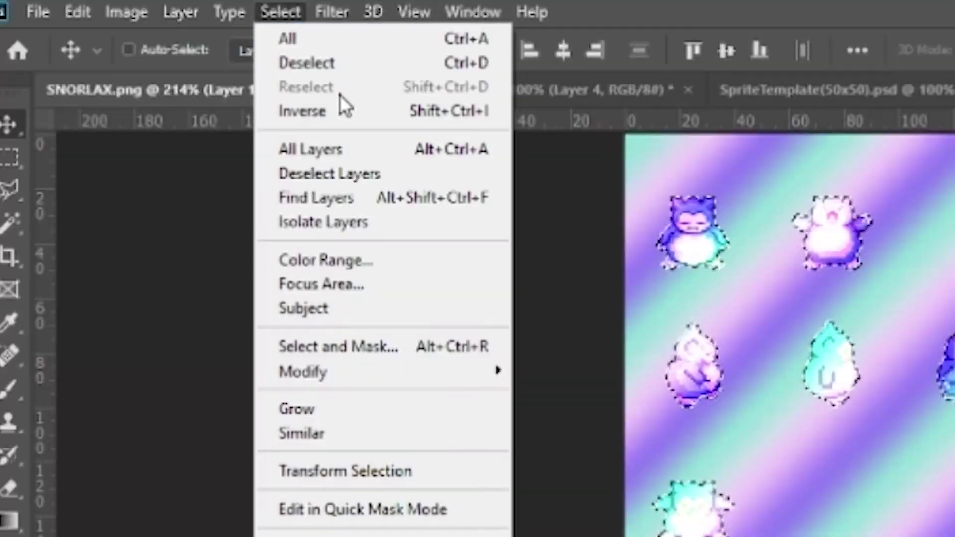
{"action": "left_click", "coordinate": [348, 111]}
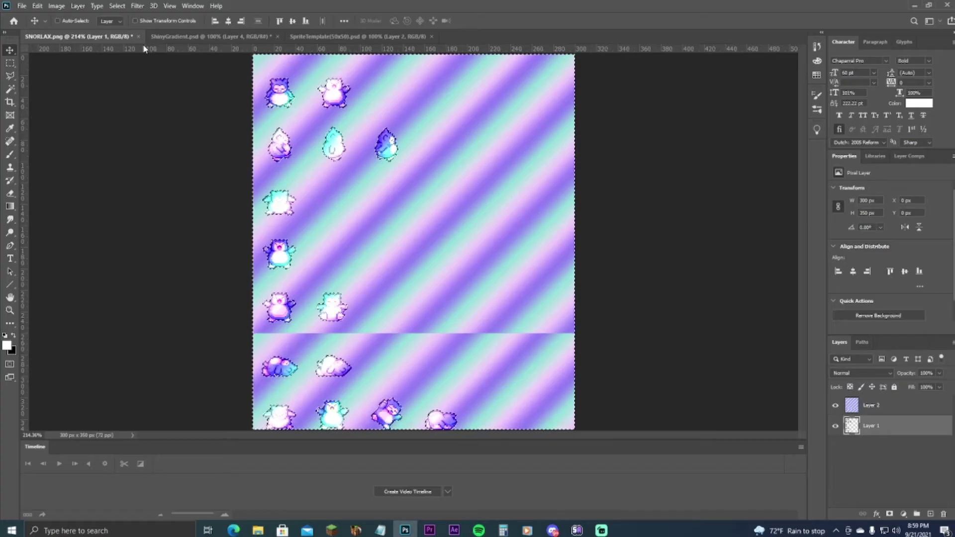
{"action": "left_click", "coordinate": [901, 407]}
{"action": "key", "text": "Delete"}
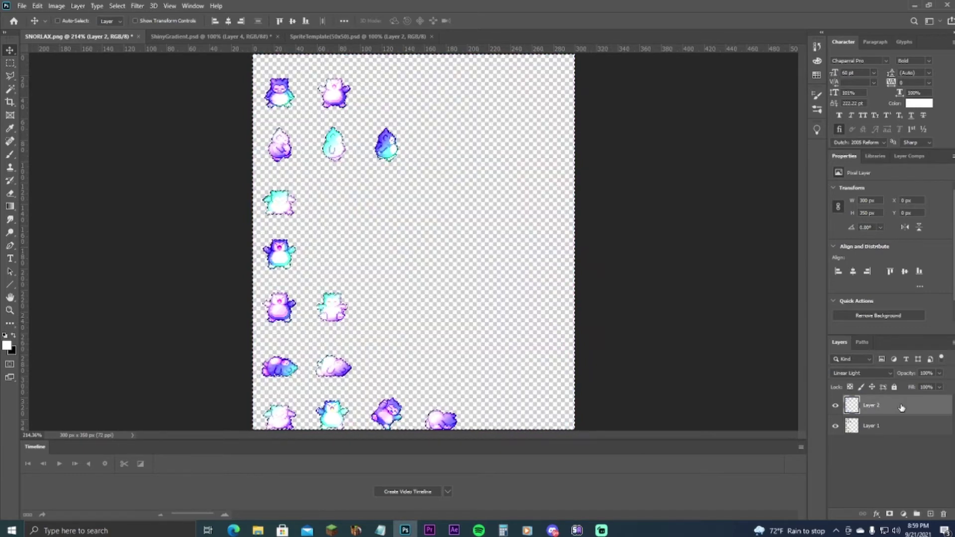